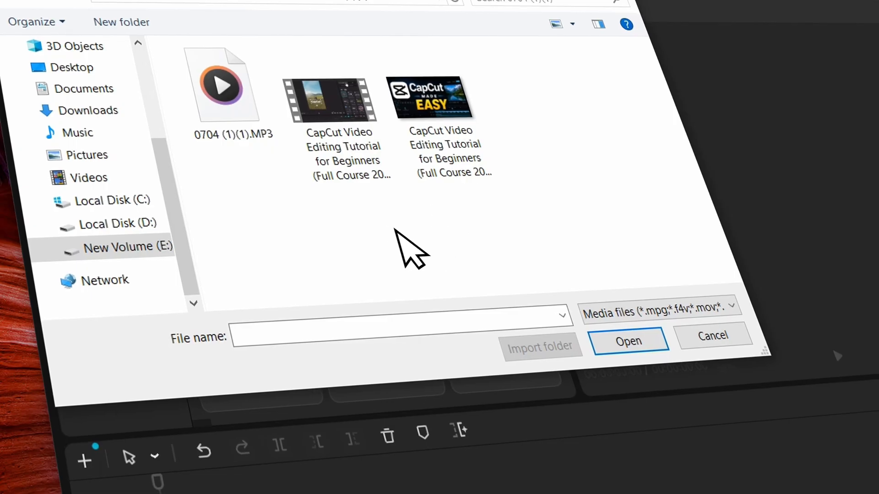
Open the CapCut Video Editing Tutorial for Beginners (Full Course 2026) video file to import it as media
left_click(337, 126)
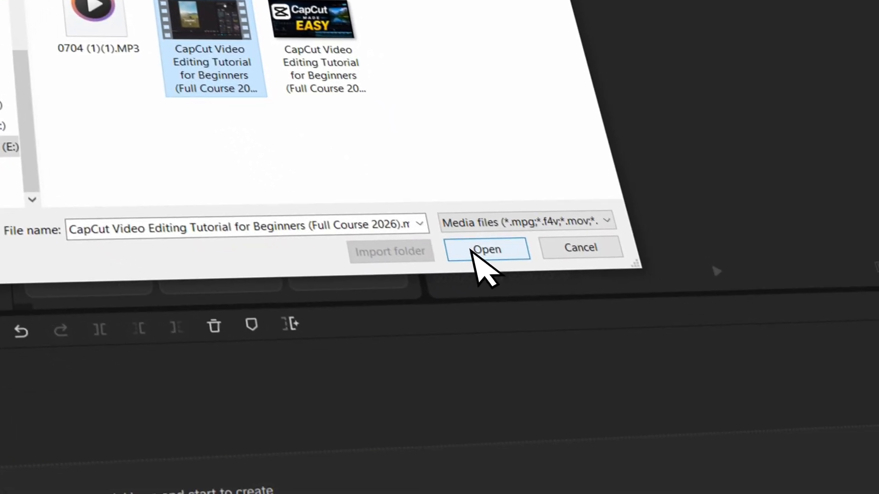
left_click(625, 346)
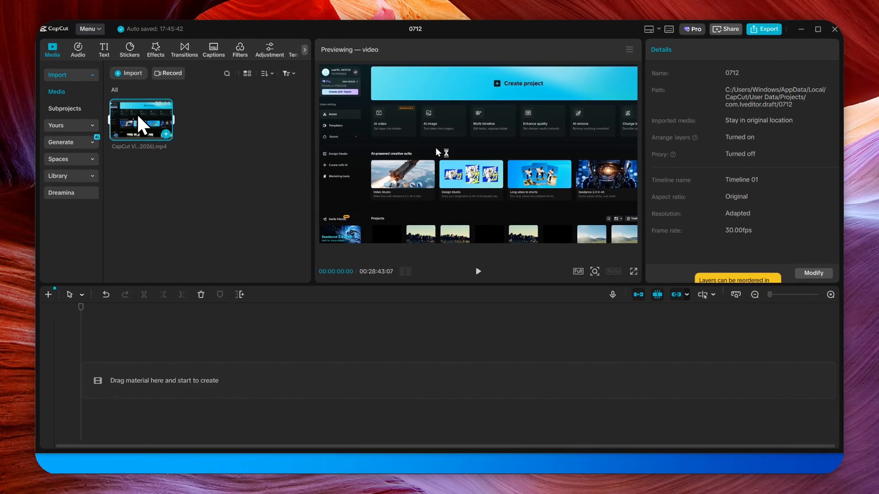
Add the imported video clip to the timeline
left_click_drag(155, 121, 173, 389)
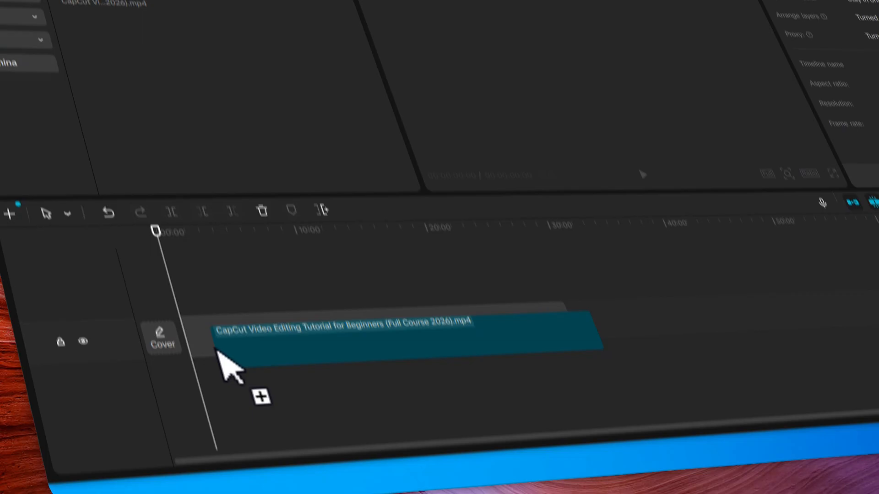
left_click_drag(216, 350, 219, 352)
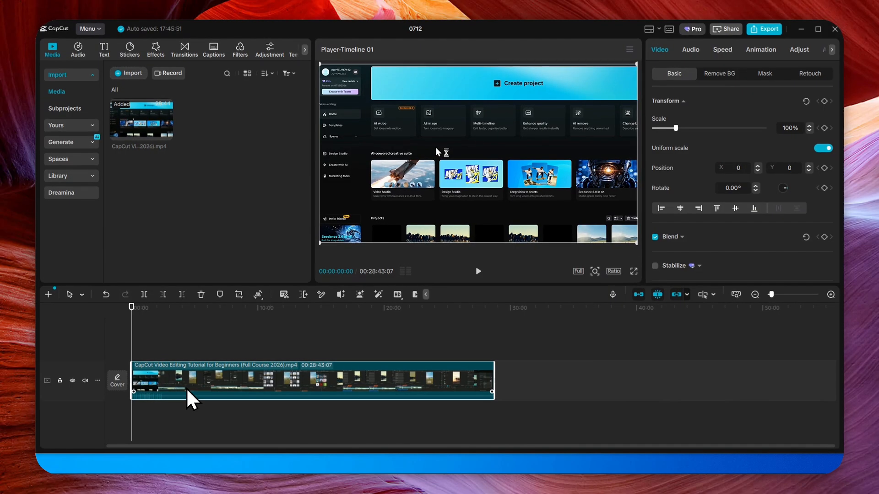
Open Auto captions and set the spoken language to English
scroll(187, 390, "up", 5)
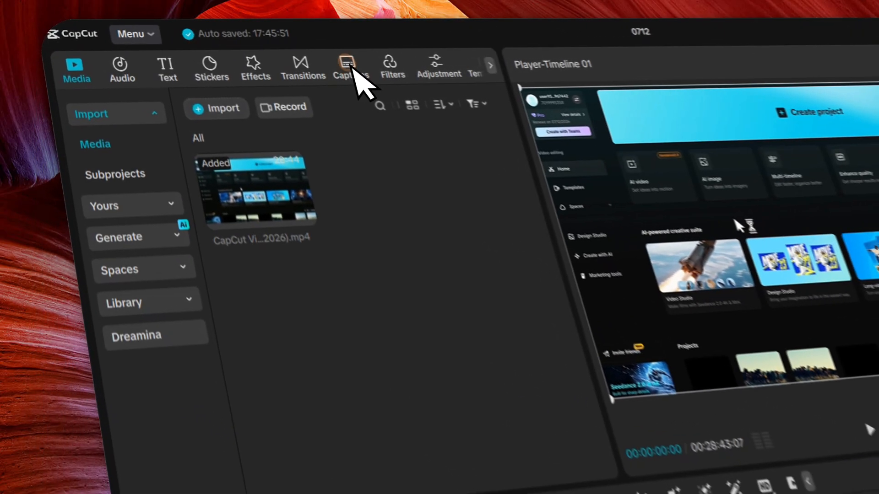
left_click(214, 51)
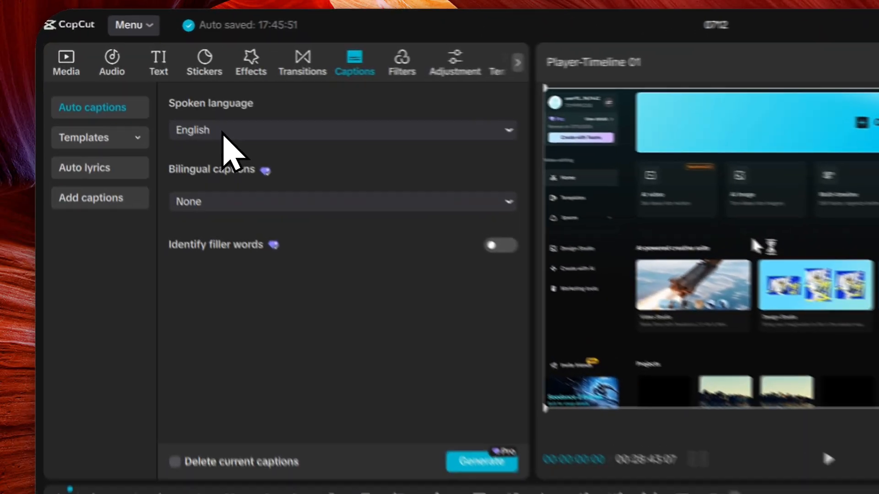
left_click(142, 87)
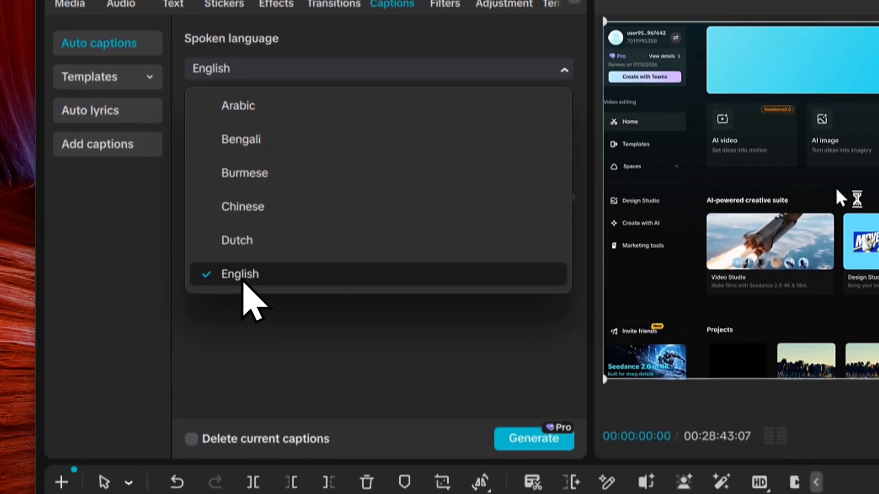
left_click(242, 350)
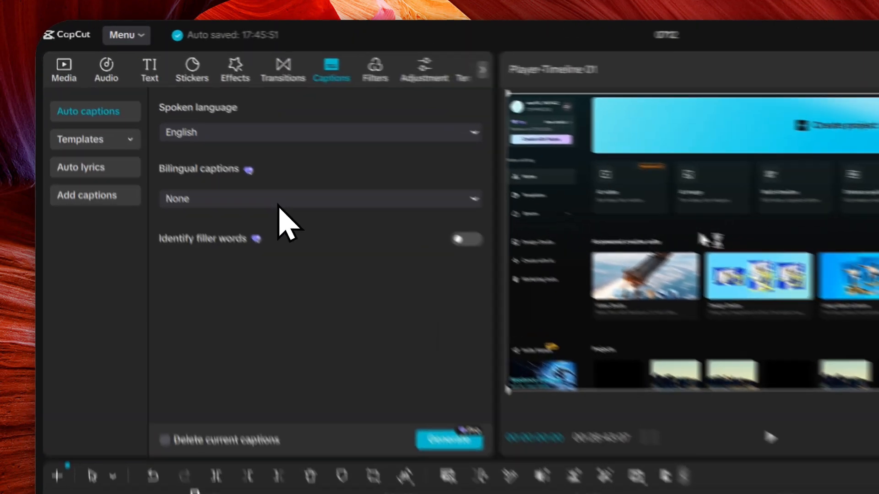
Keep bilingual captions set to None and generate the auto captions for the clip
left_click(181, 130)
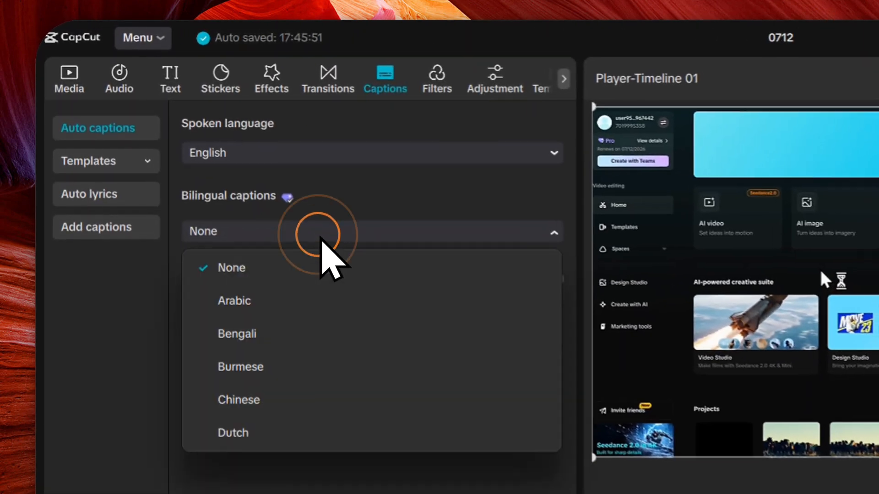
scroll(326, 256, "down", 15)
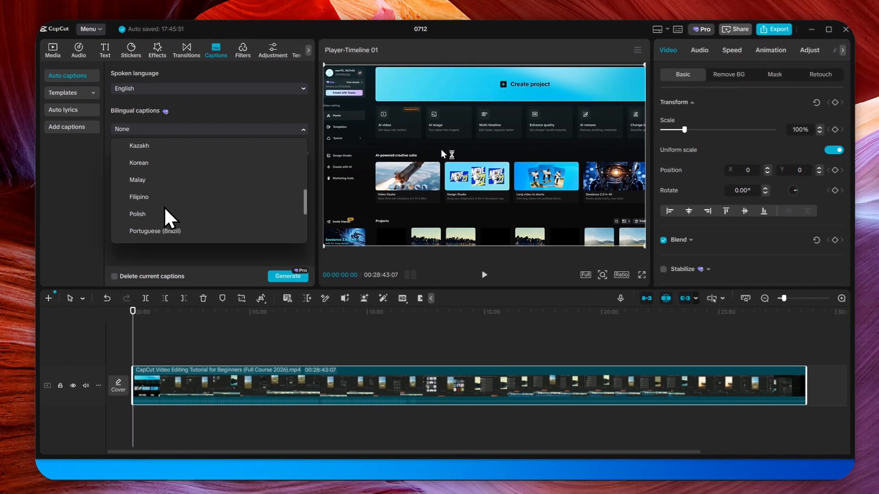
scroll(161, 205, "up", 15)
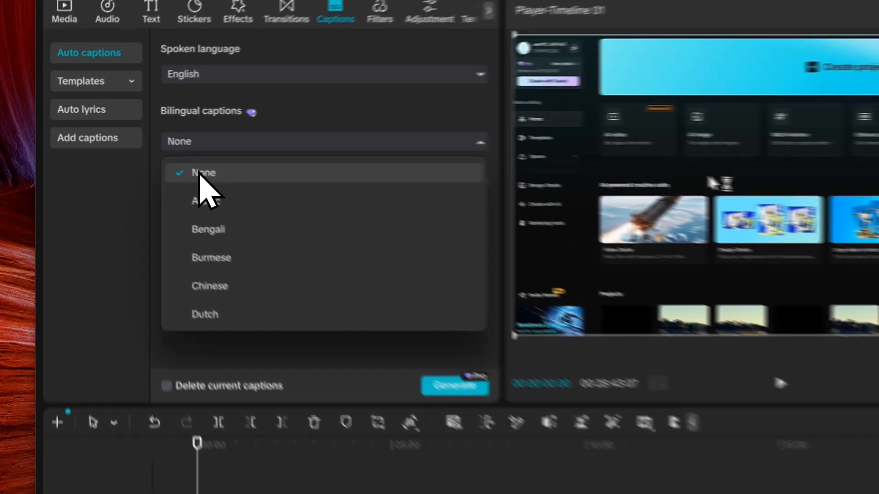
left_click(140, 147)
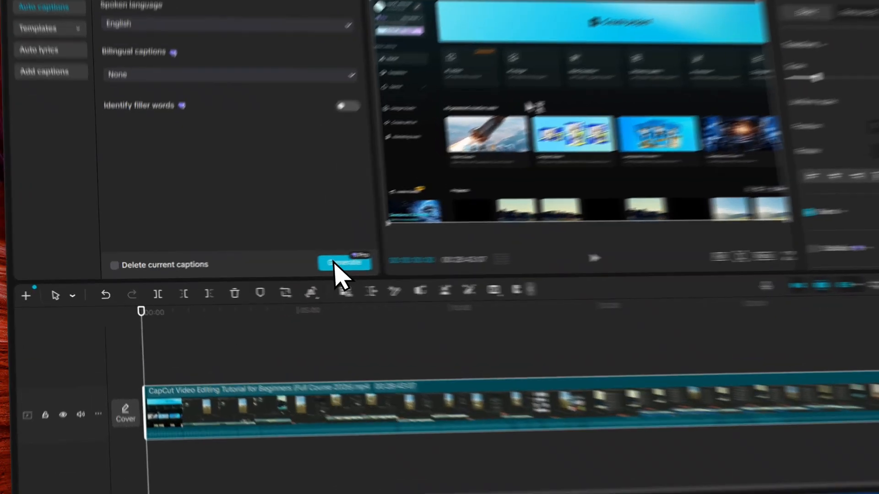
left_click(274, 271)
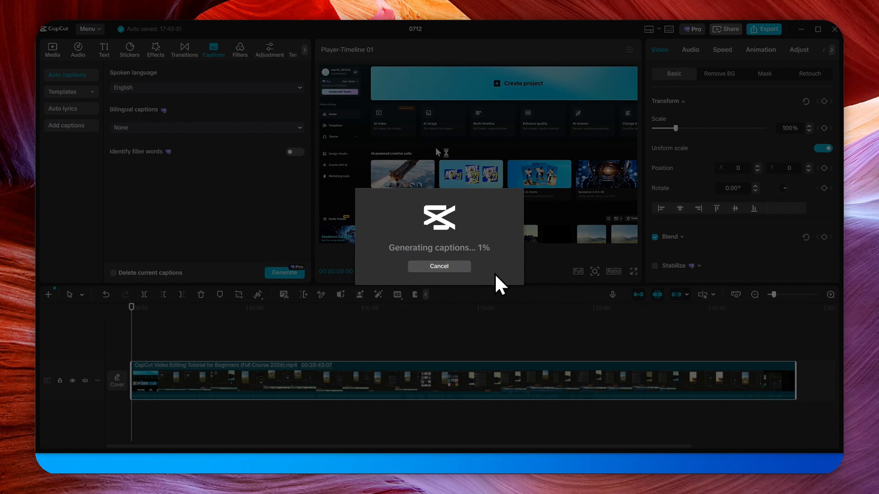
left_click(421, 432)
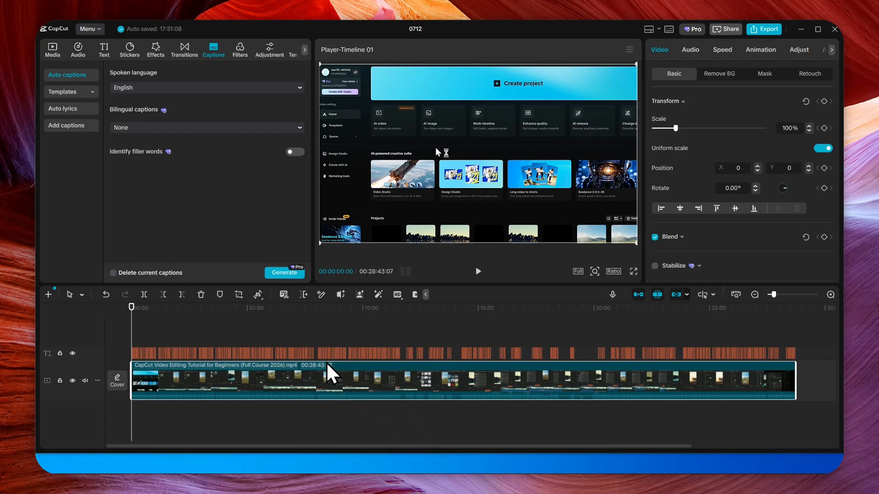
Zoom into the timeline and play the start of the video to review the generated captions
scroll(331, 373, "up", 3)
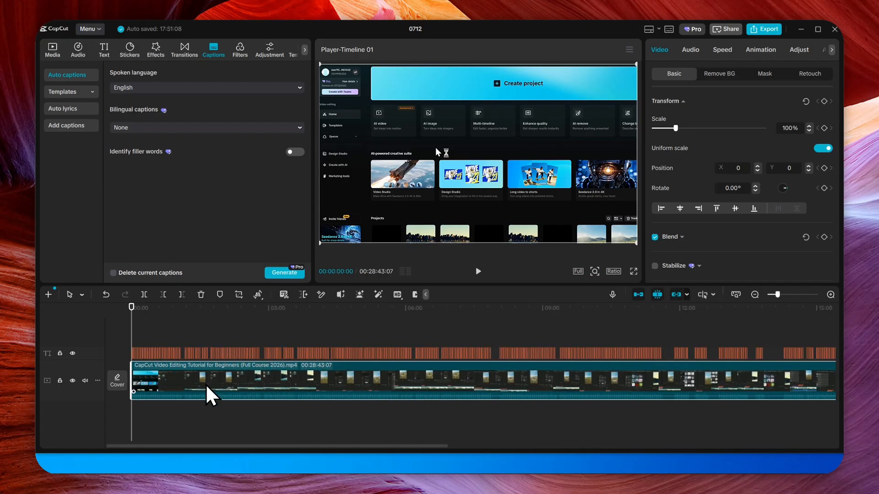
scroll(207, 387, "up", 2)
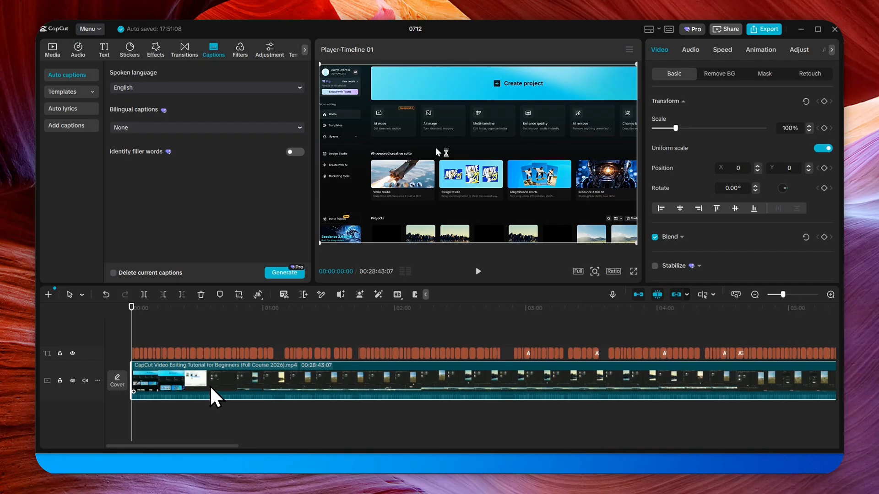
scroll(211, 388, "up", 2)
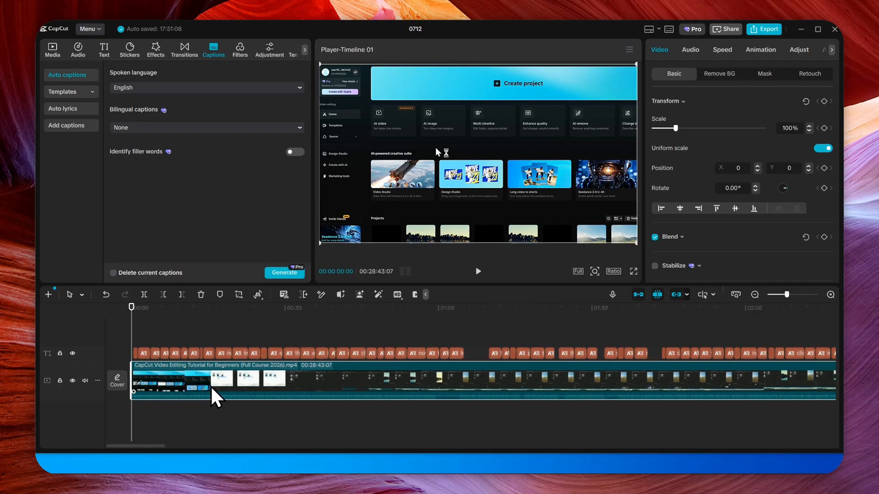
scroll(212, 389, "up", 2)
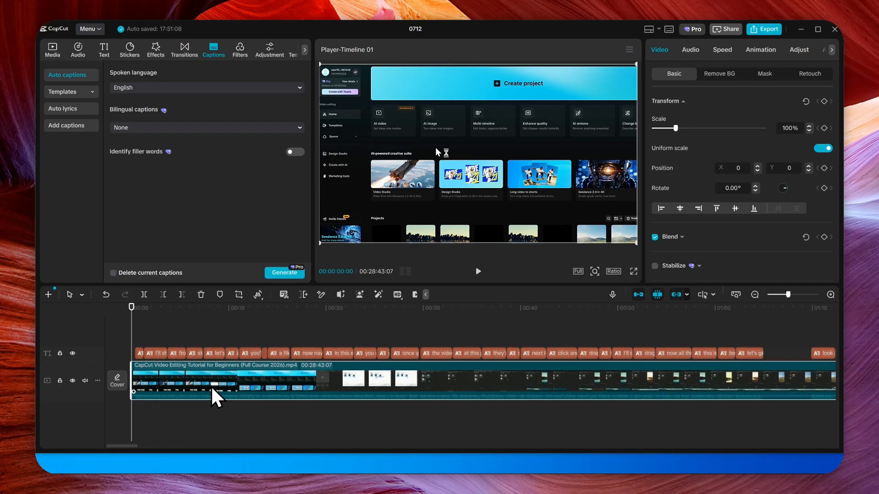
scroll(212, 388, "up", 2)
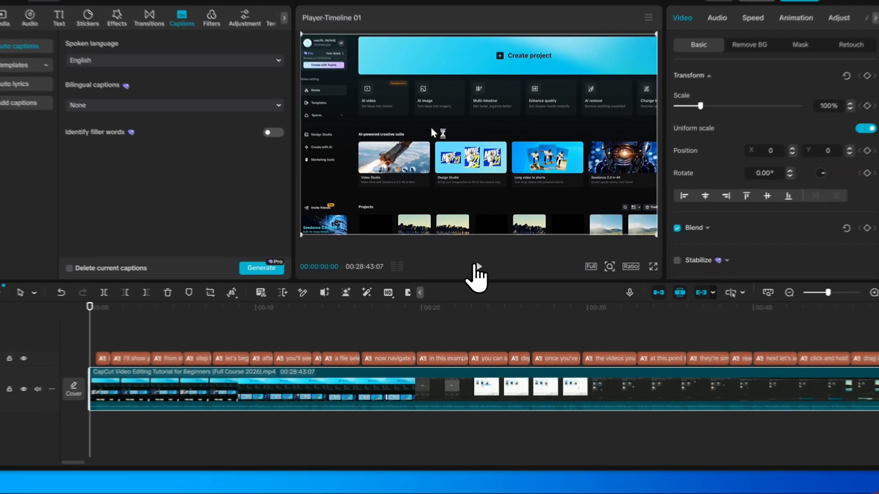
left_click(507, 228)
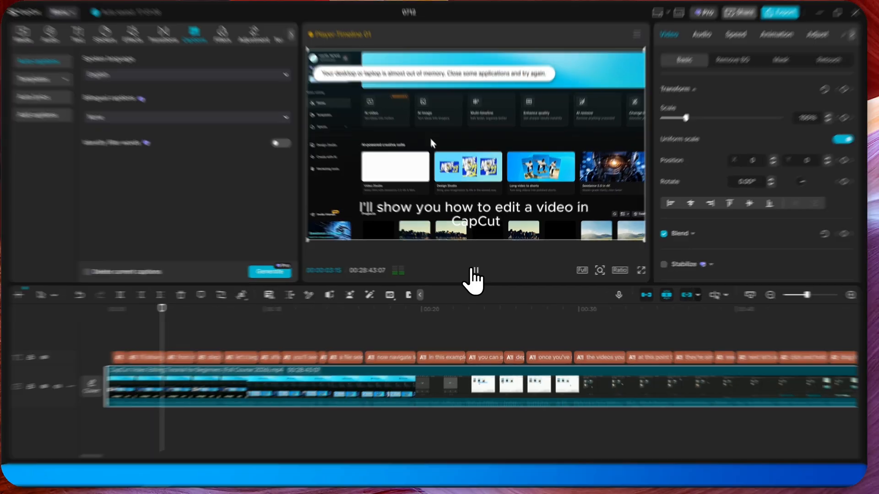
left_click(476, 274)
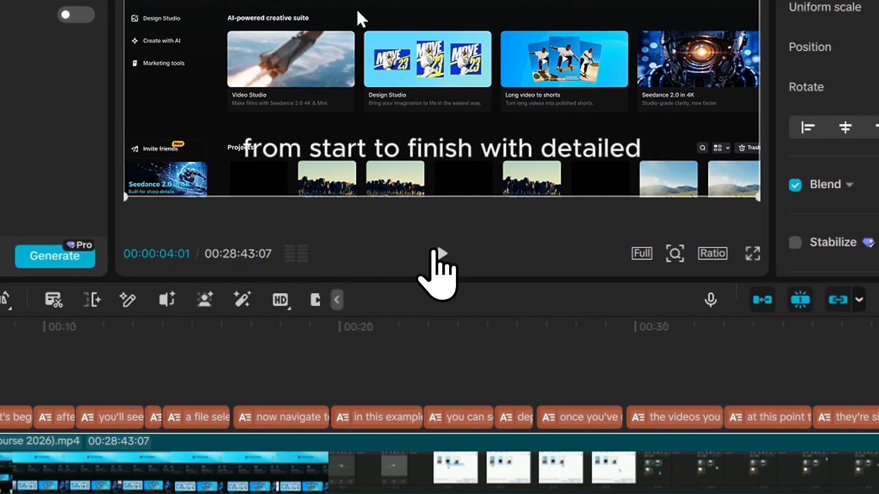
left_click(440, 253)
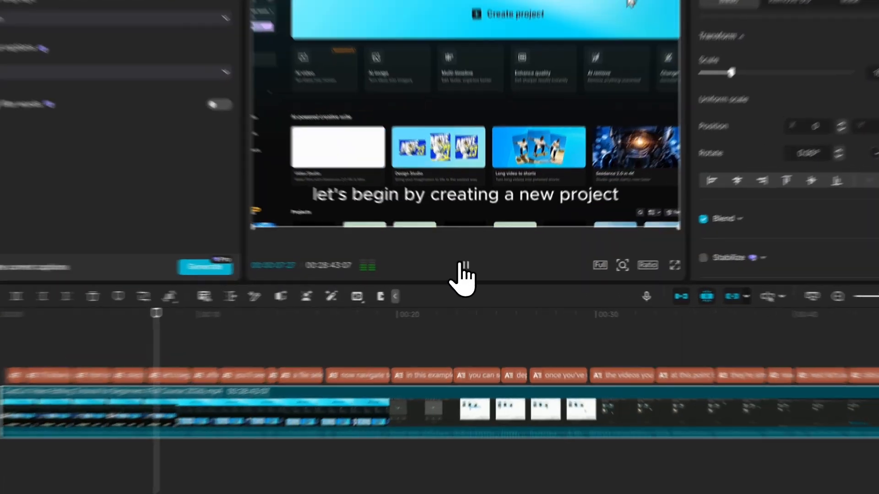
left_click(475, 273)
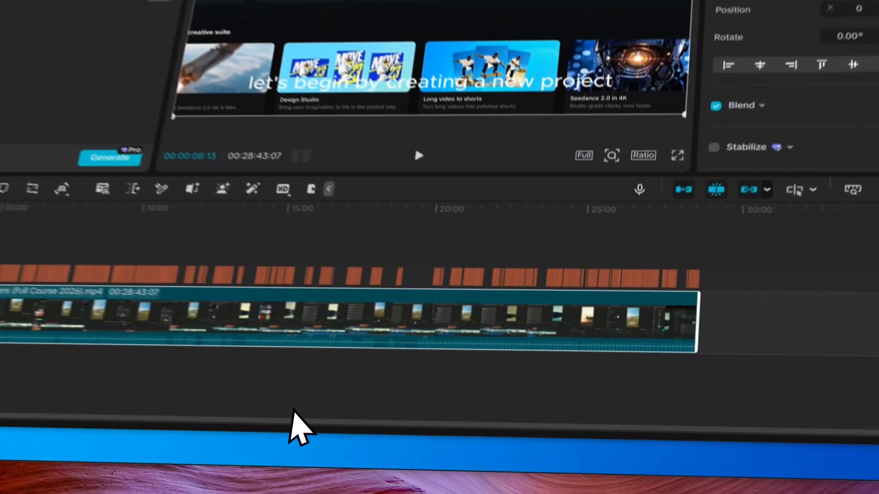
Move the playhead to a caption, select it in the preview, and make the captions bold
left_click(431, 441)
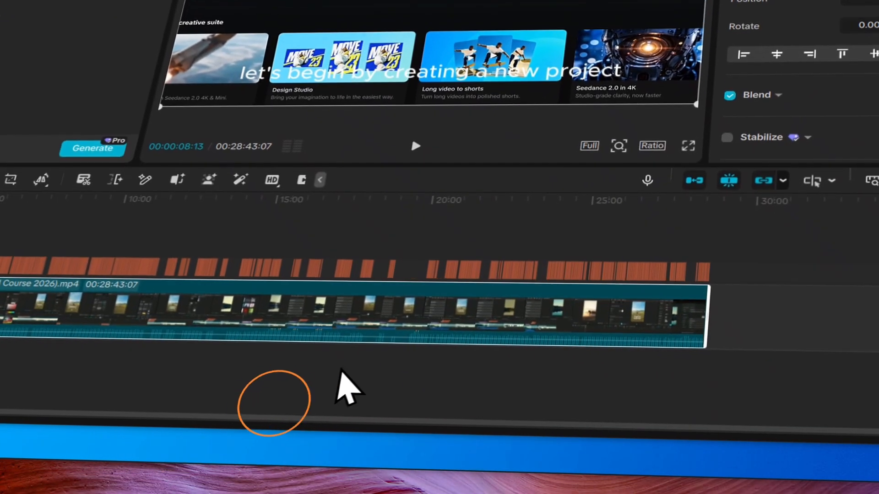
left_click_drag(694, 242, 549, 280)
left_click_drag(467, 286, 125, 350)
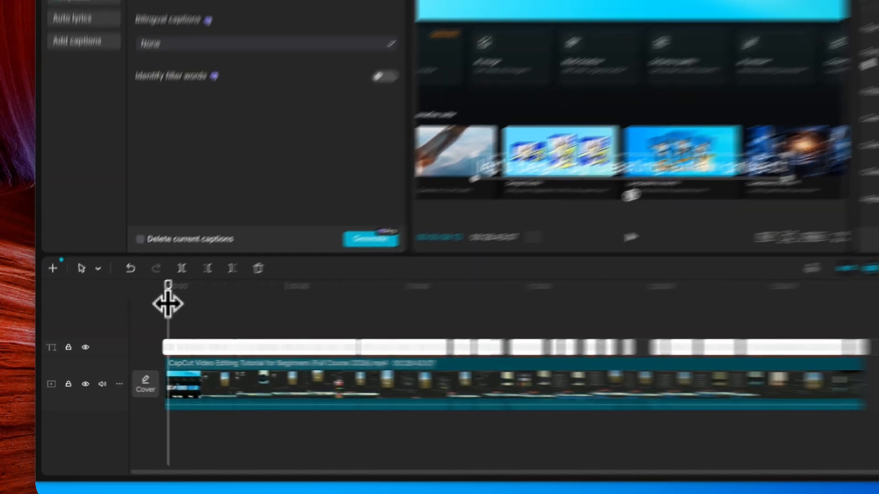
left_click_drag(135, 315, 168, 323)
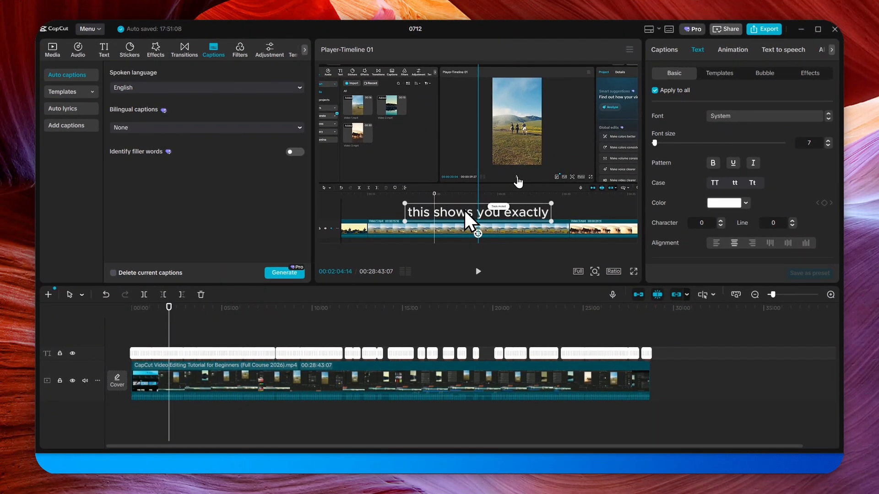
left_click_drag(463, 209, 461, 207)
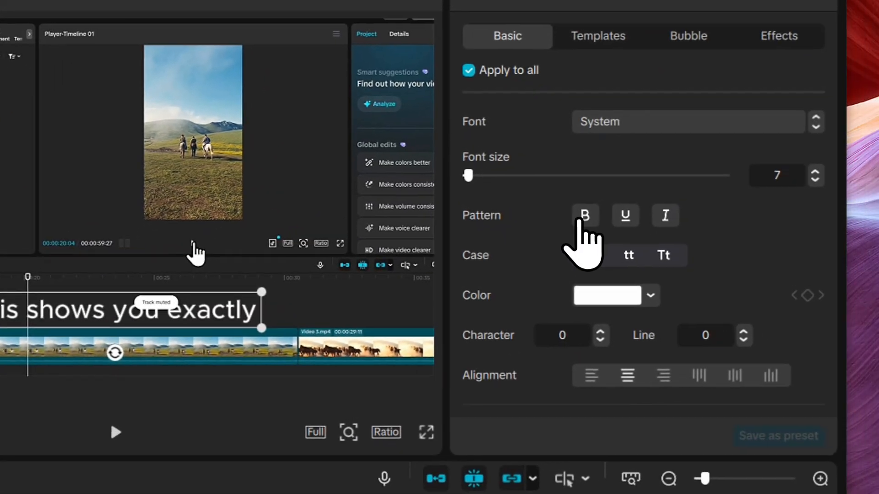
left_click(605, 211)
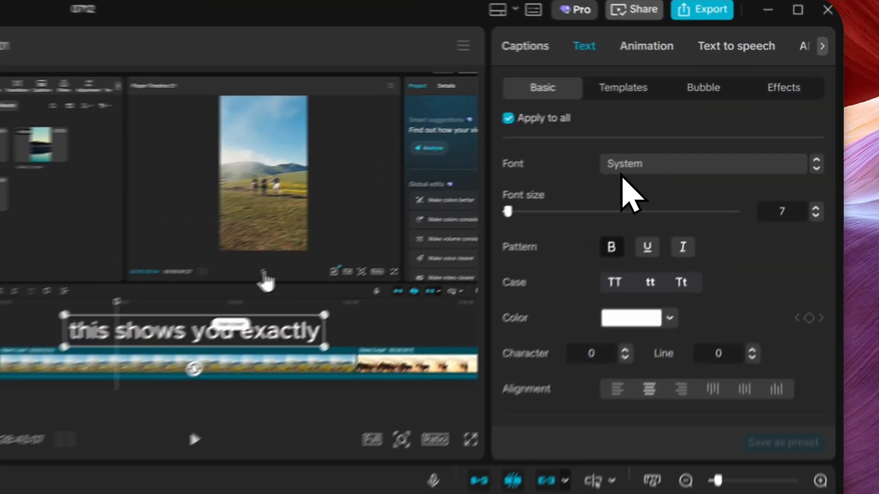
Change the caption font to Montserrat
left_click(718, 117)
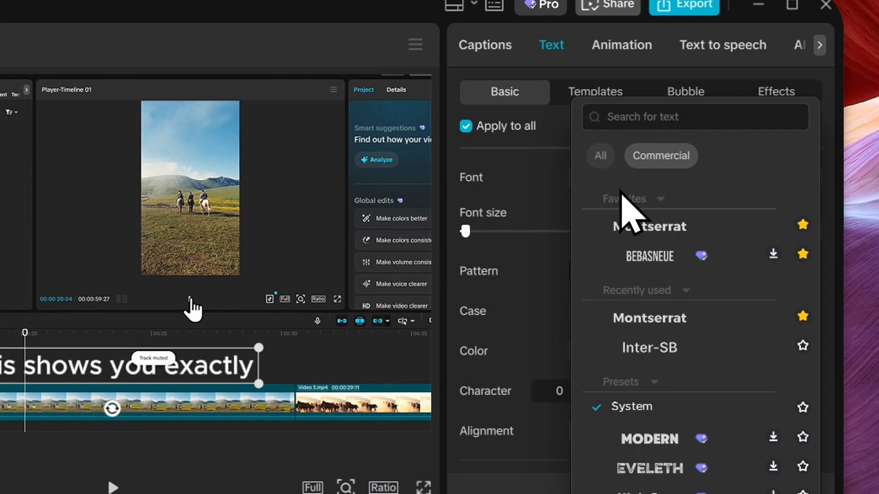
left_click(644, 321)
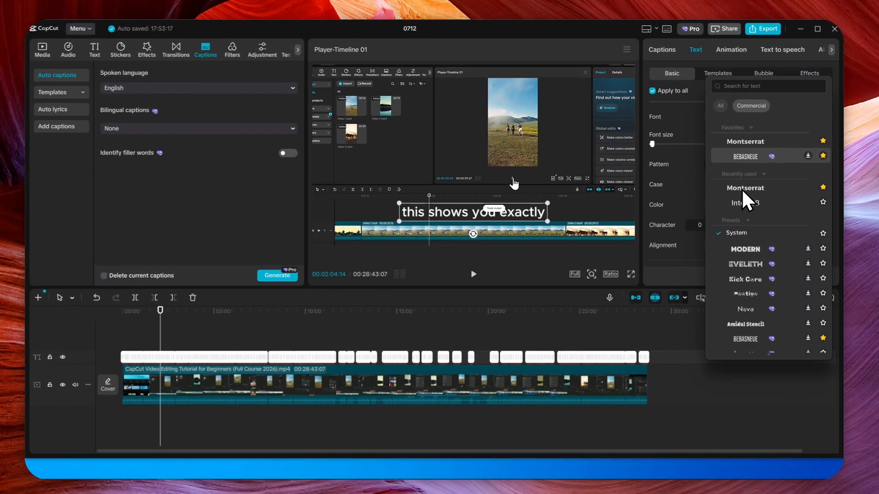
left_click(754, 192)
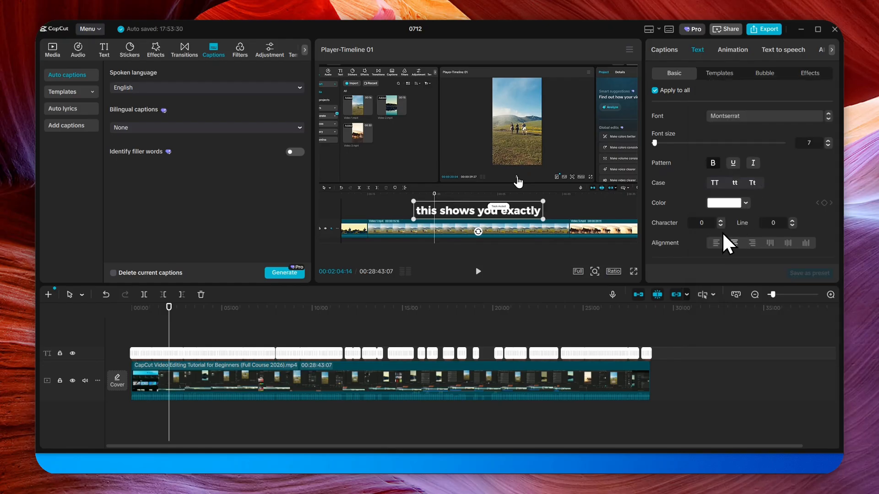
Try several caption preset styles, ending with the red-text preset
scroll(721, 230, "down", 3)
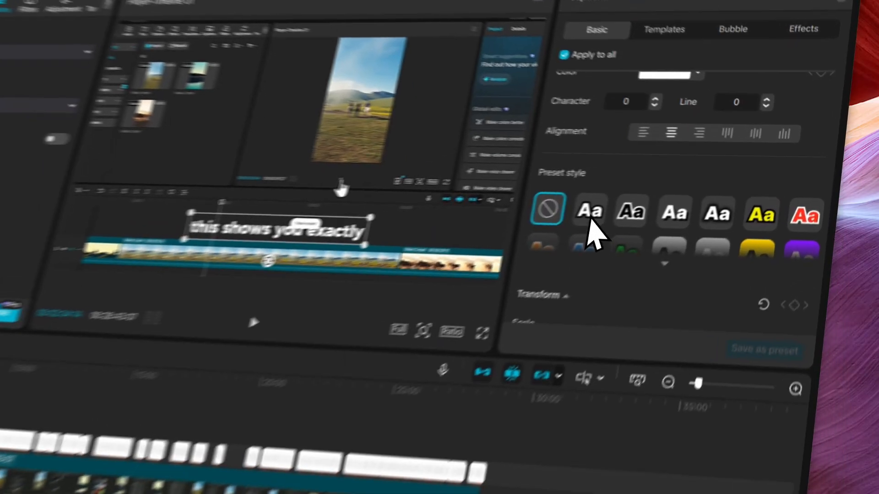
left_click(589, 212)
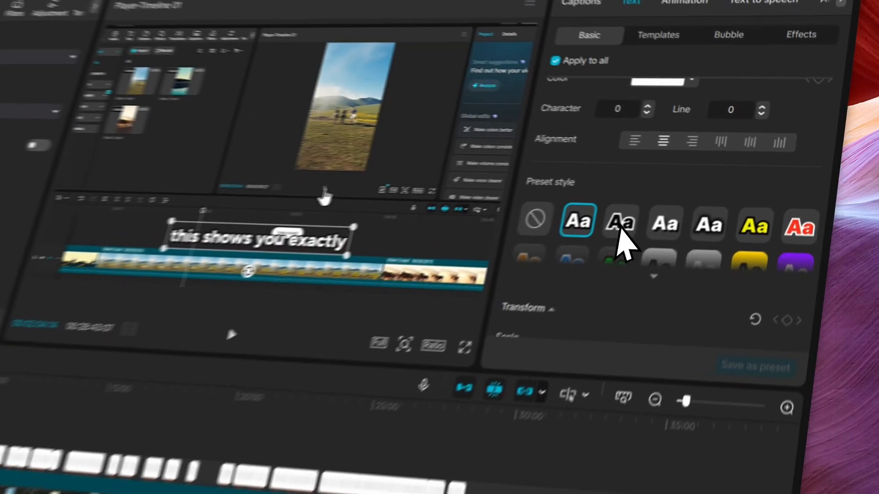
left_click(715, 194)
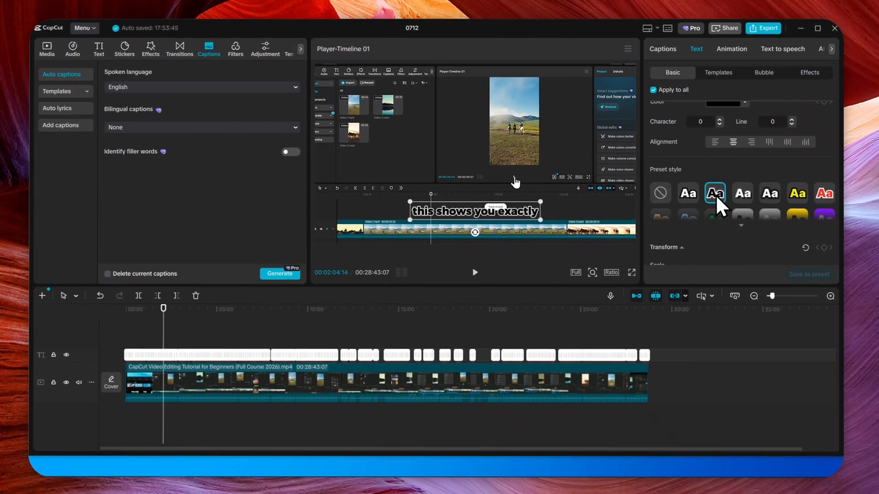
left_click(795, 195)
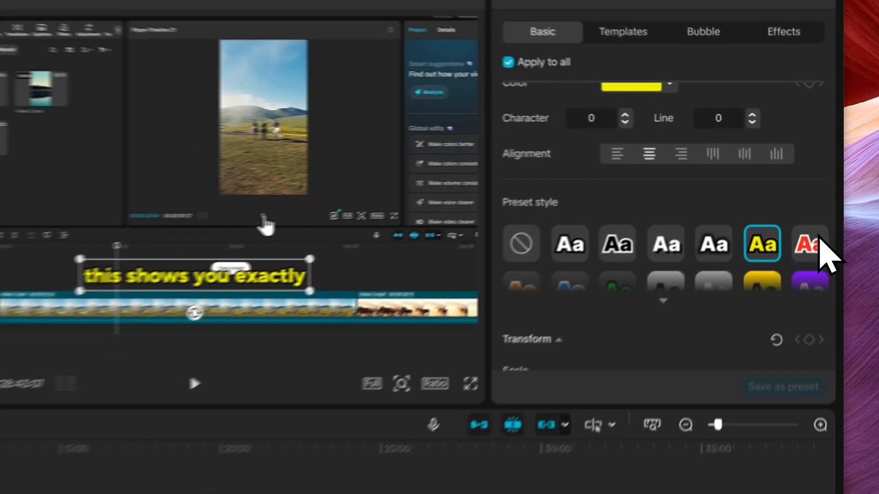
left_click(826, 191)
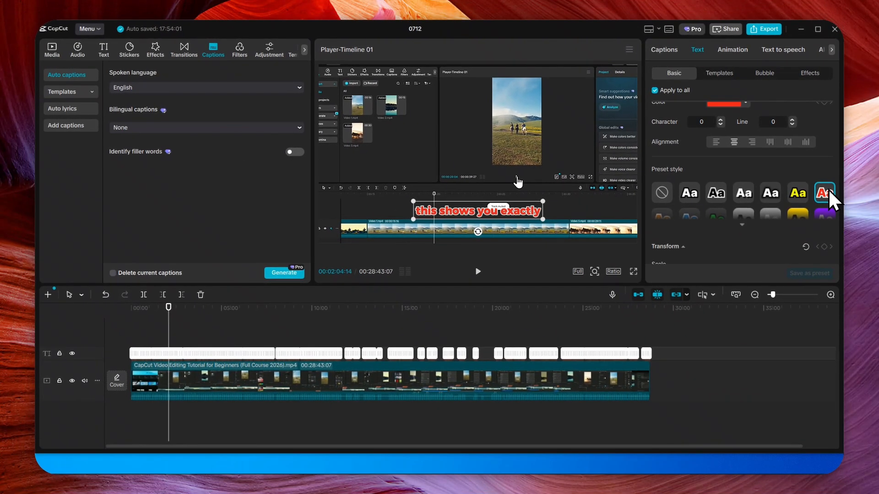
Try the yellow-background and purple caption presets, settling on the yellow-text preset style
scroll(827, 189, "down", 3)
scroll(828, 197, "up", 3)
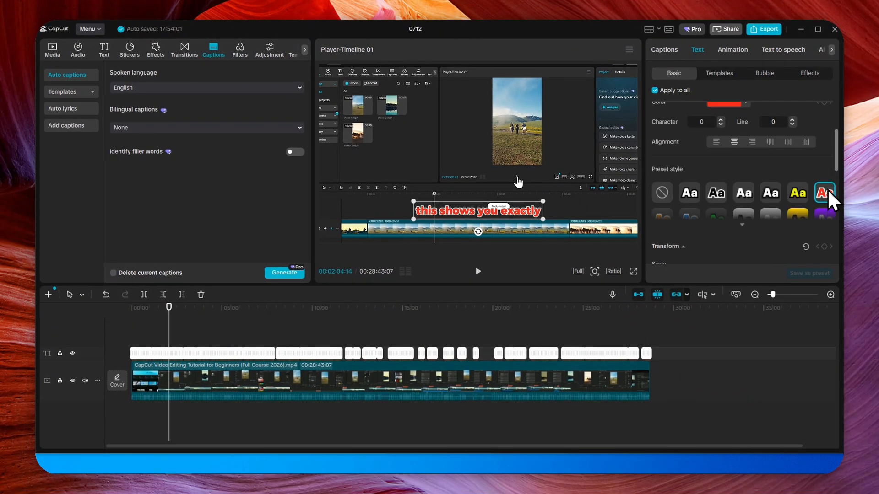
scroll(821, 208, "down", 3)
scroll(812, 190, "up", 3)
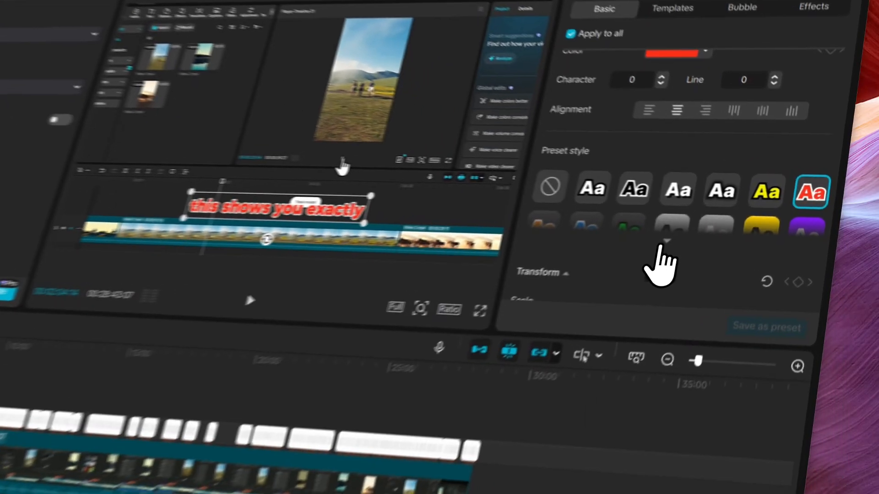
left_click(740, 220)
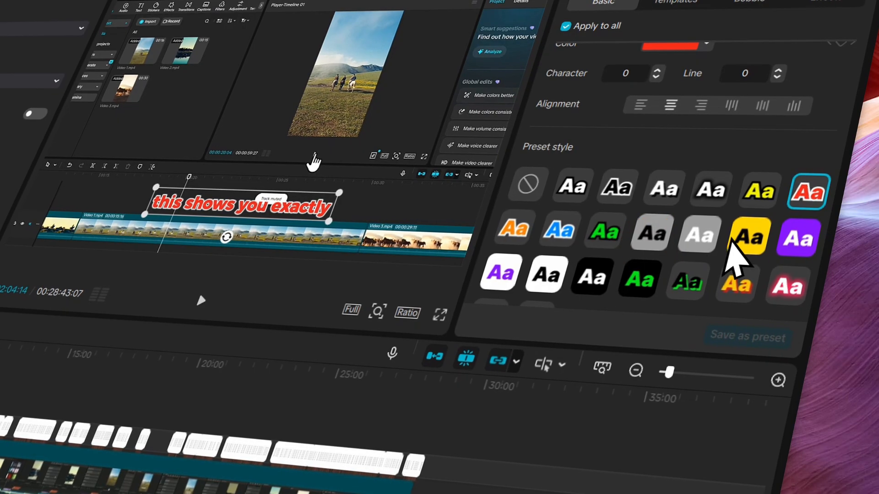
left_click(744, 233)
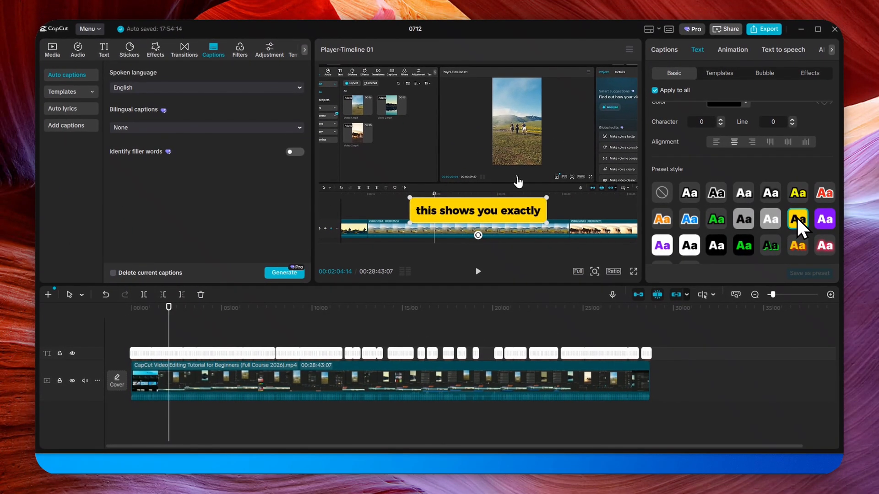
left_click(824, 220)
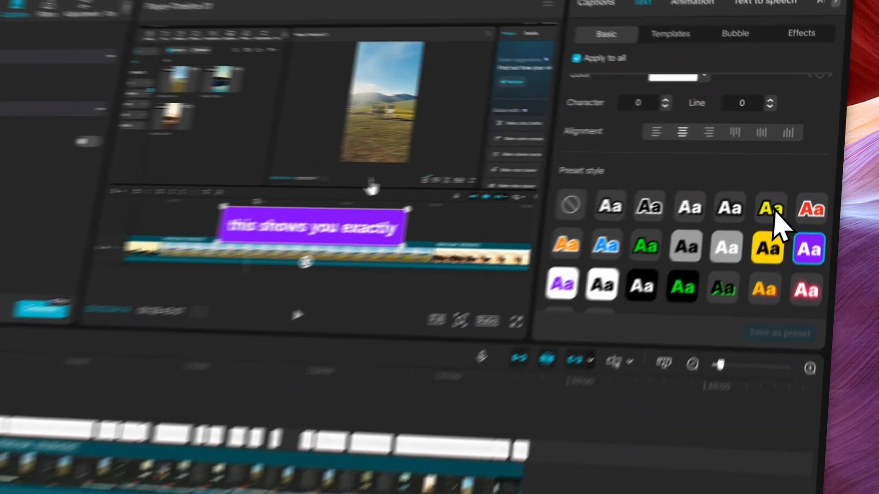
left_click(797, 193)
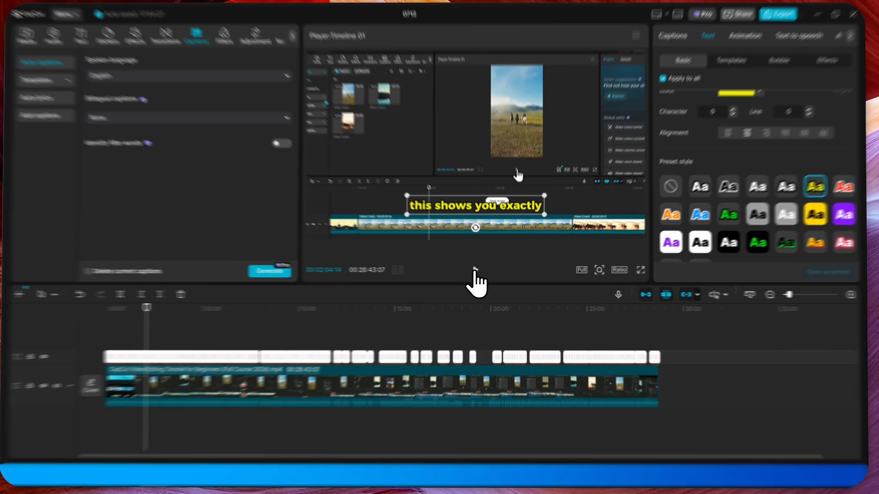
Preview the restyled captions, then apply the Loud Emphasis in-animation to the captions
left_click(478, 272)
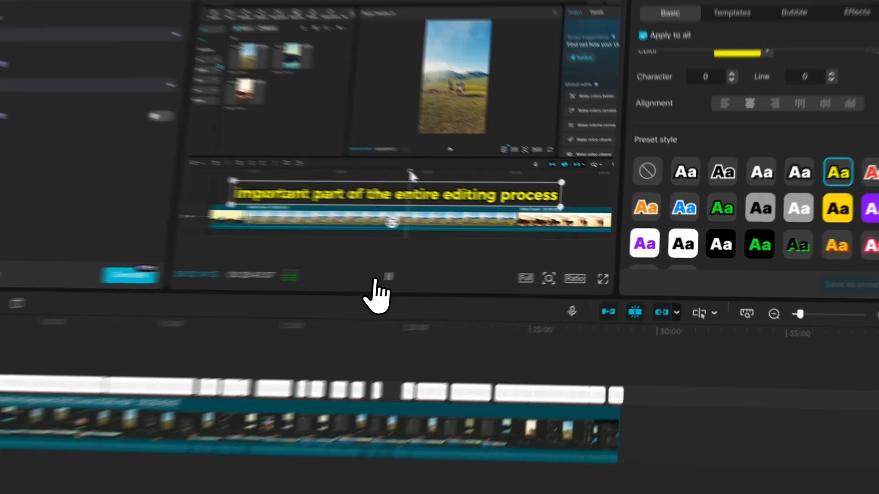
left_click(477, 272)
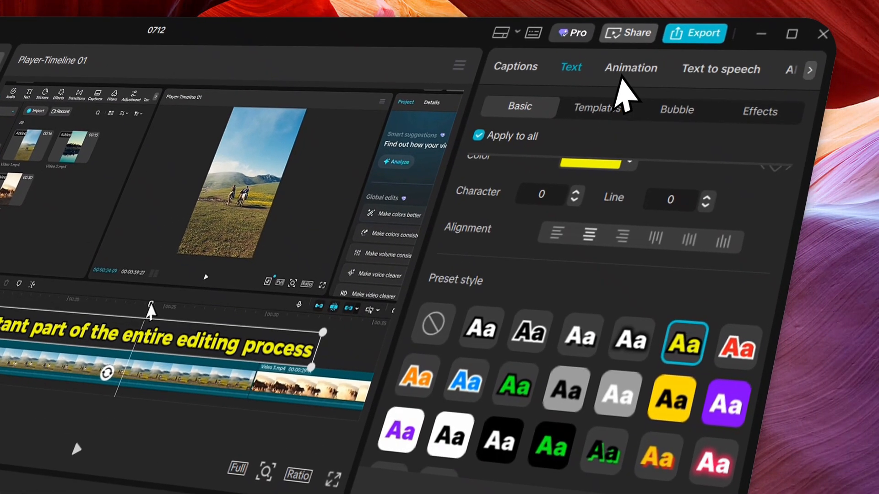
left_click(634, 62)
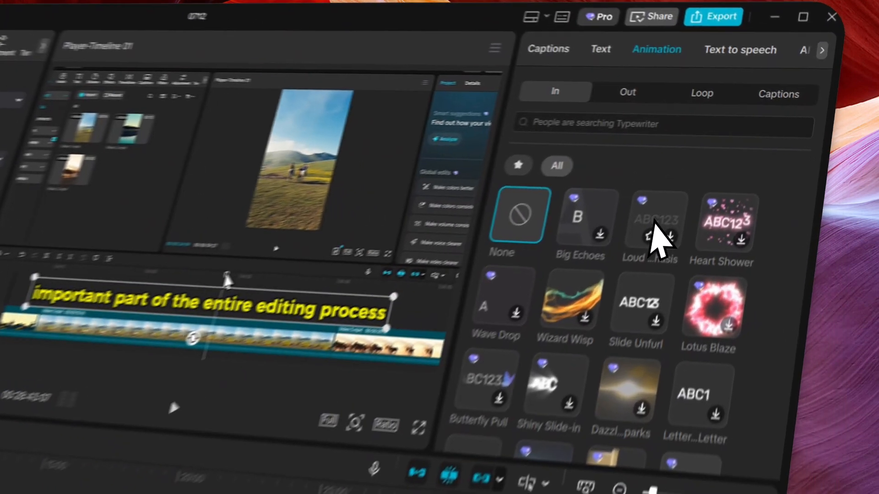
left_click(749, 156)
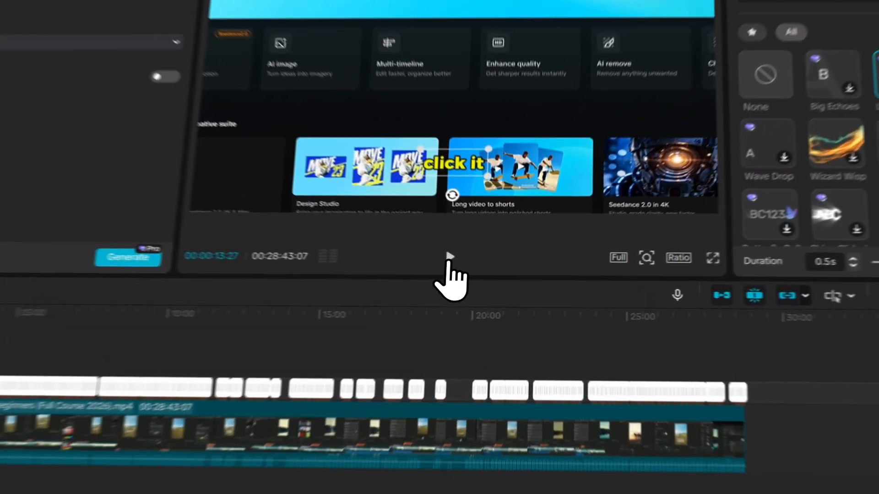
Preview the in-animation, then try the Hyper...treat out-animation on the captions
left_click(449, 257)
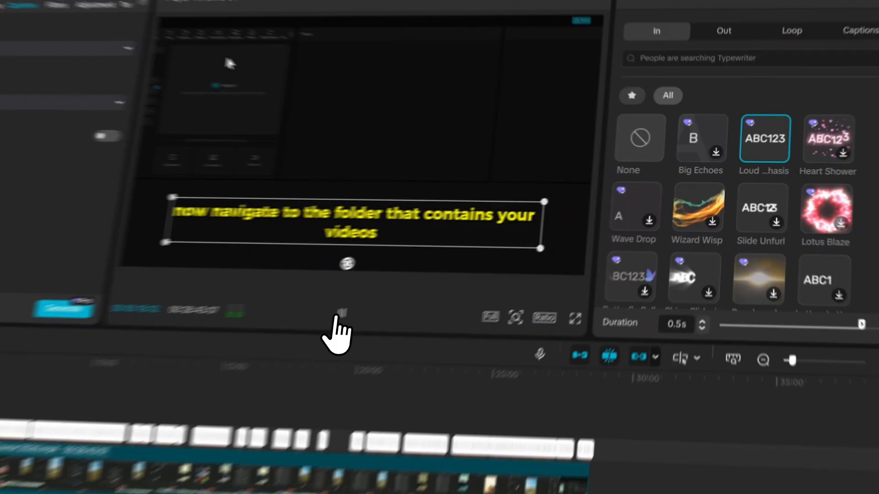
left_click(478, 272)
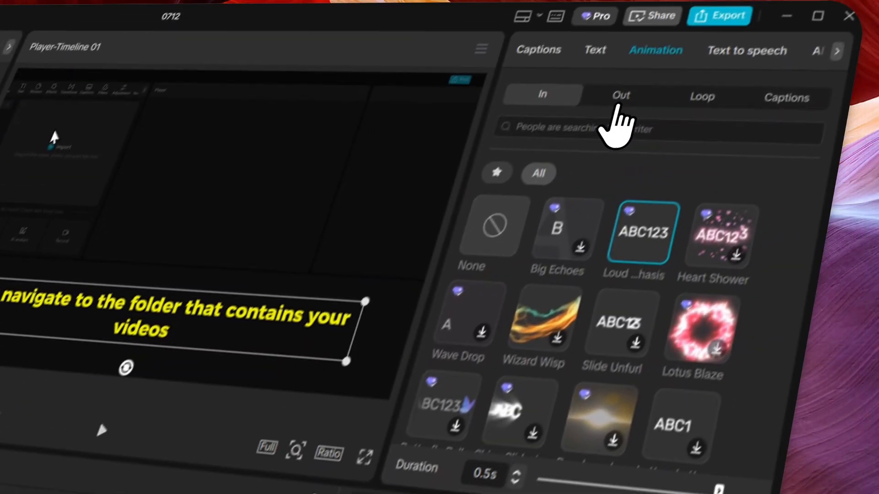
left_click(739, 10)
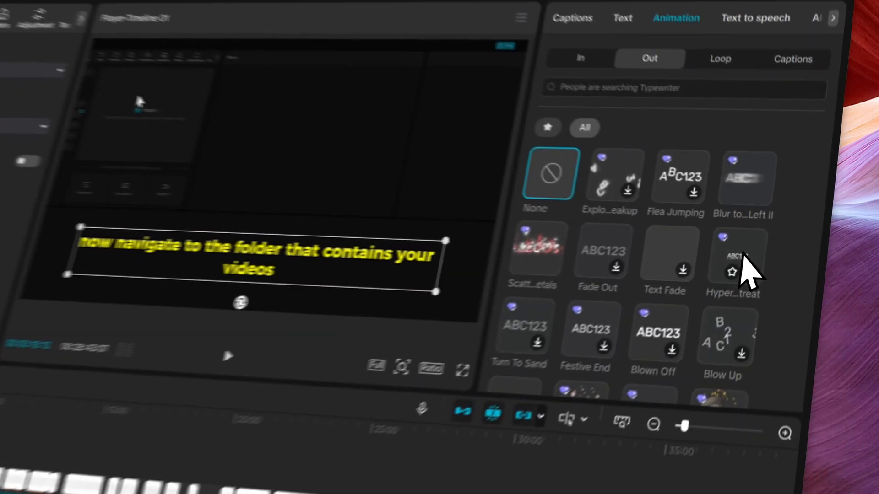
left_click(795, 197)
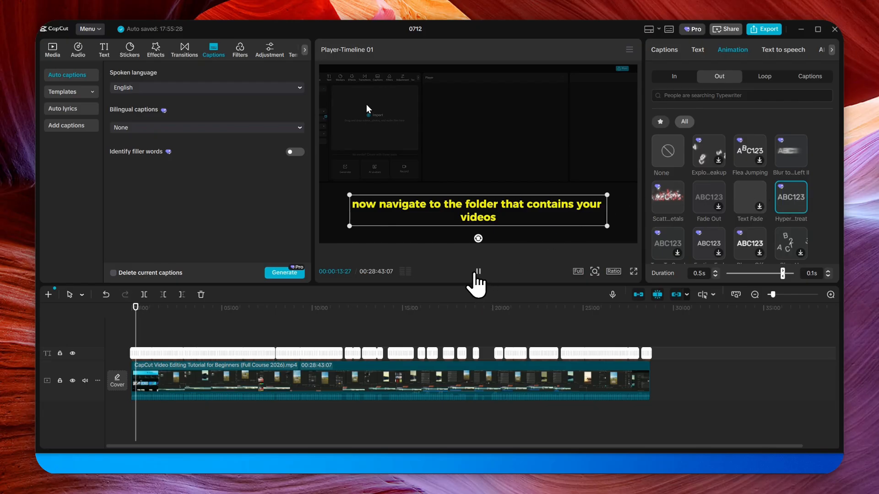
Preview playback, then switch the captions' out-animation to Flea Jumping
left_click(477, 273)
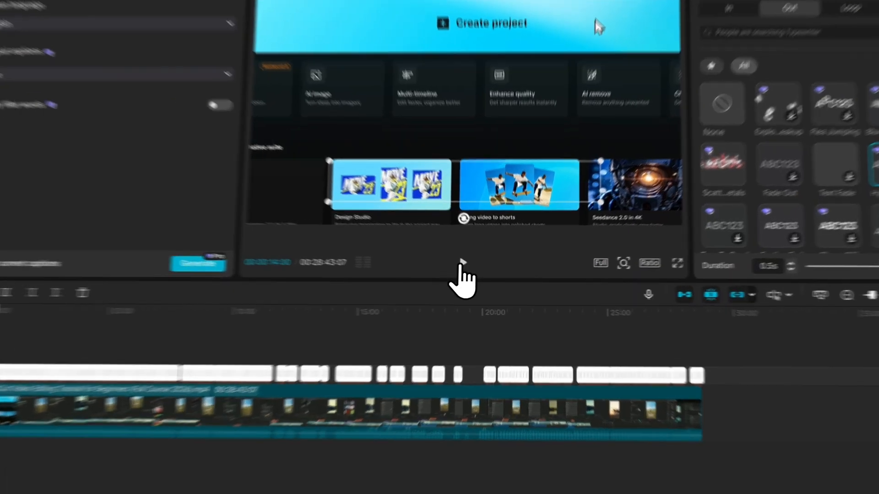
left_click(478, 273)
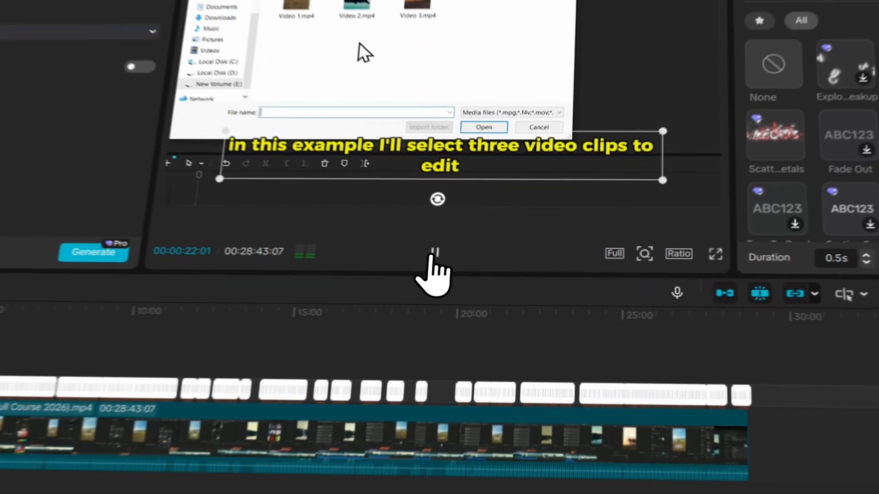
left_click(478, 272)
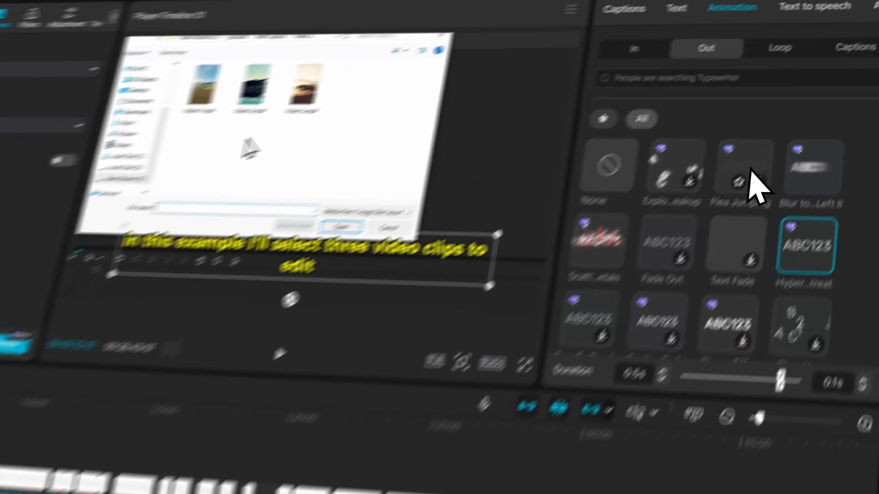
left_click(756, 155)
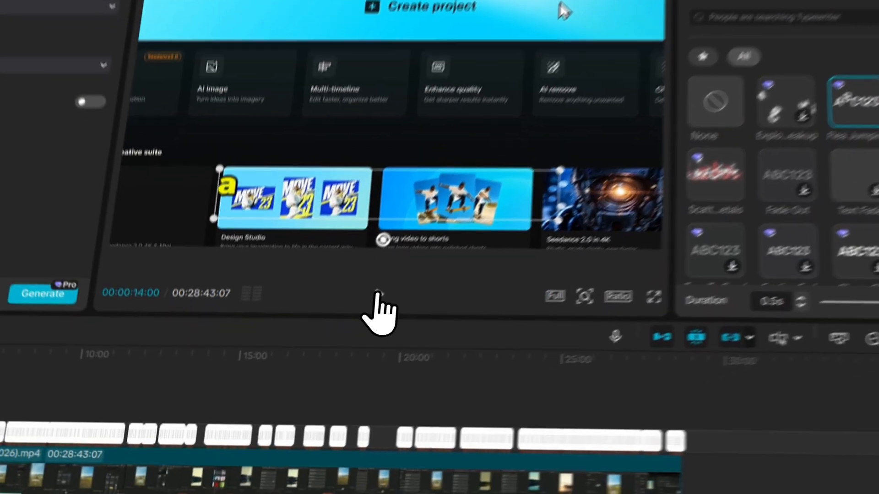
Preview playback, then set the captions' out-animation to Blur to...Left II
left_click(478, 272)
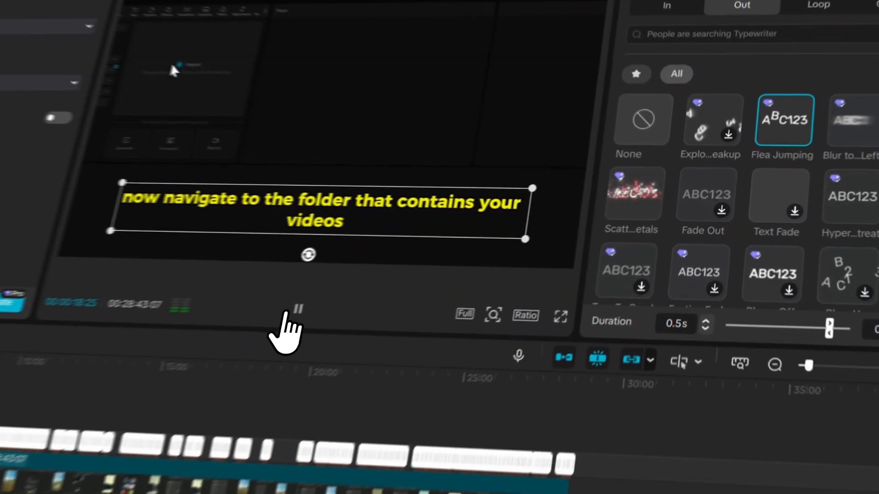
left_click(477, 272)
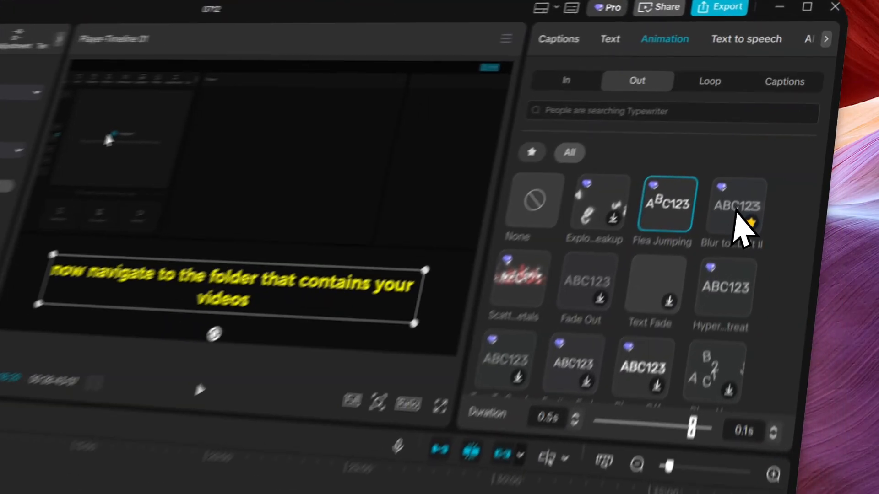
left_click(791, 151)
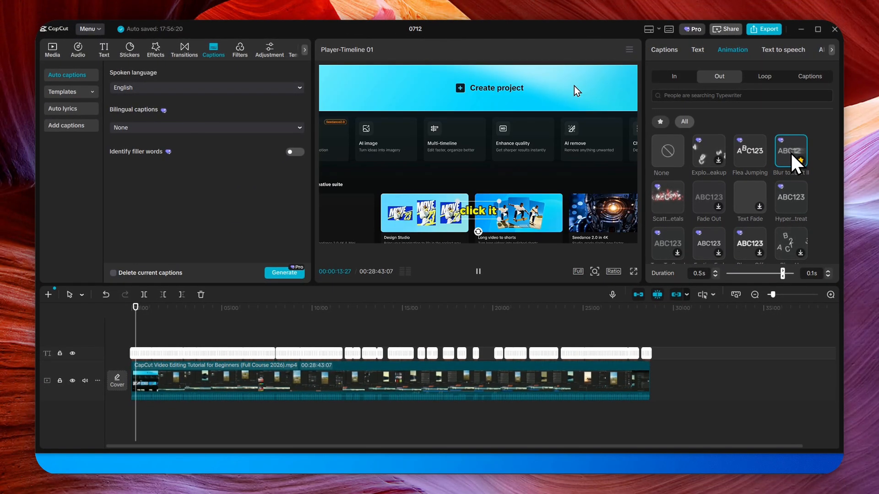
Play the video in full-screen preview to review the styled, animated captions
left_click(486, 219)
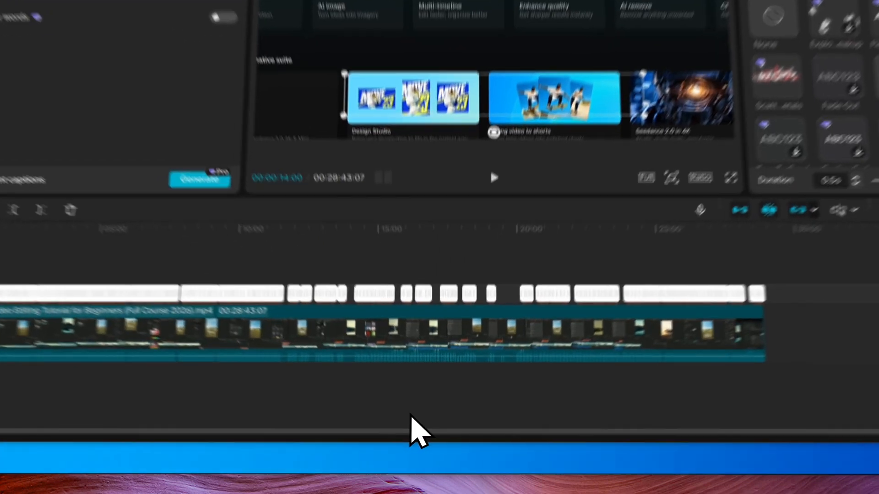
left_click(426, 421)
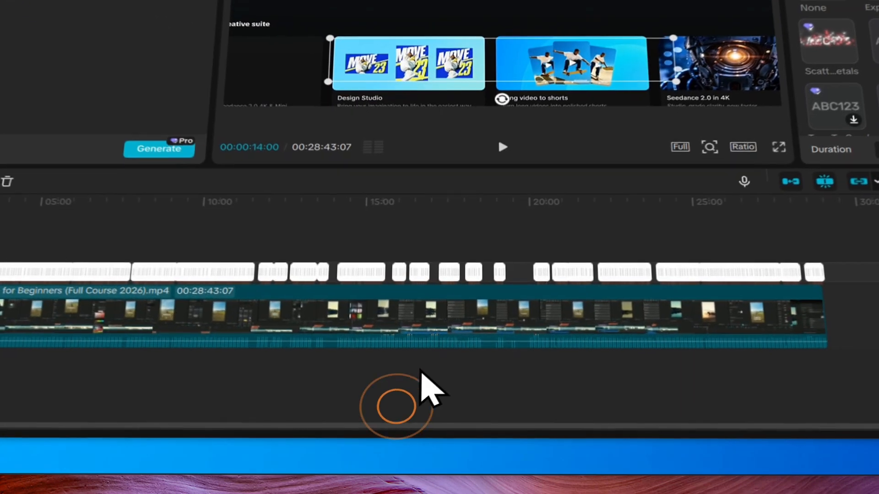
left_click(477, 188)
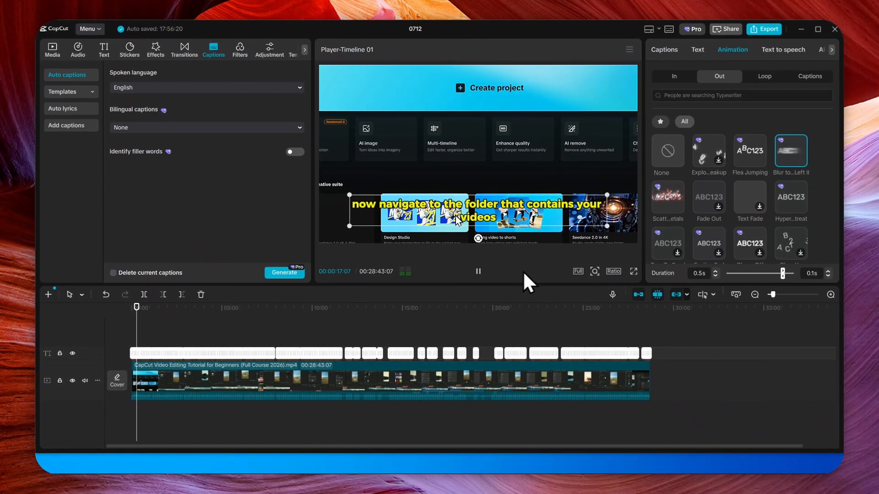
left_click(526, 243)
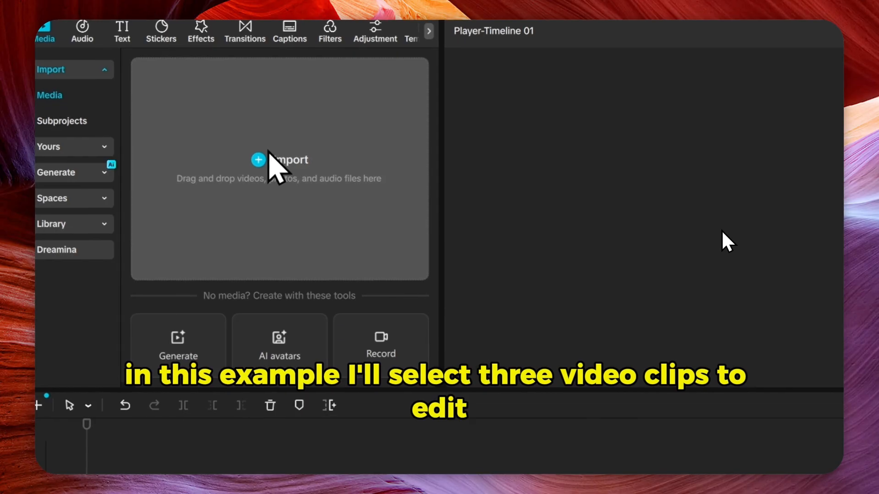
left_click(298, 194)
left_click_drag(479, 141, 207, 174)
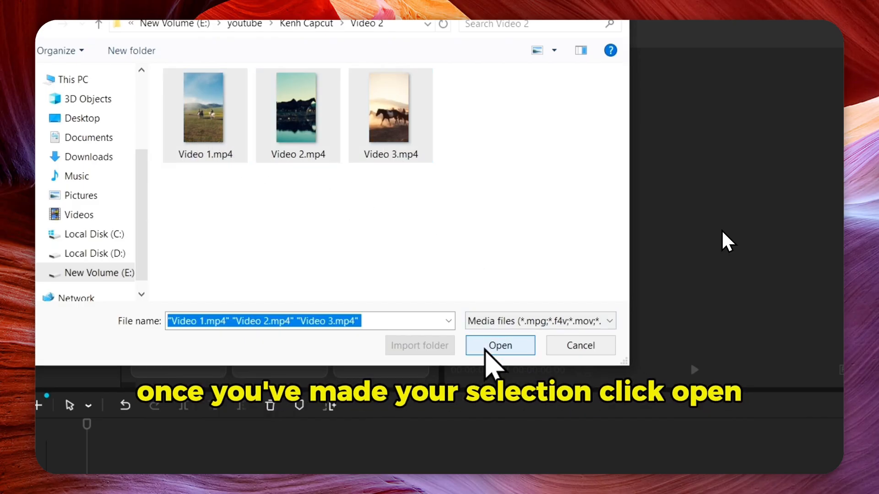
key("Return")
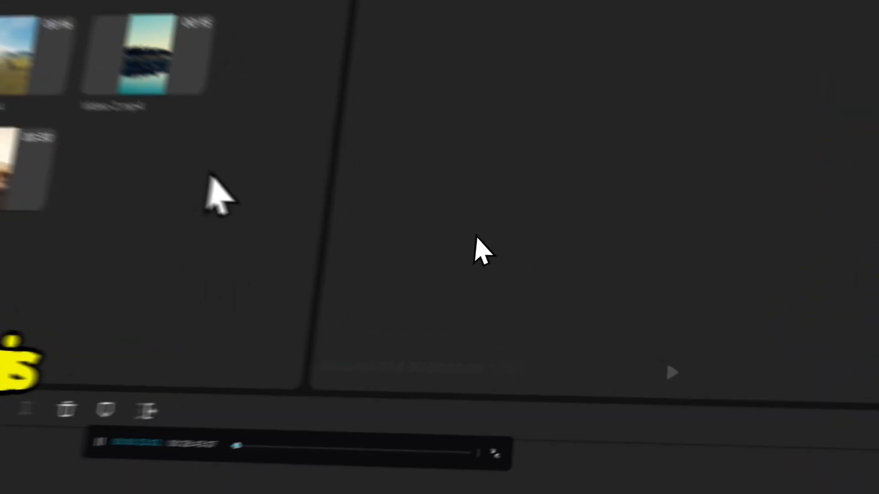
left_click(547, 286)
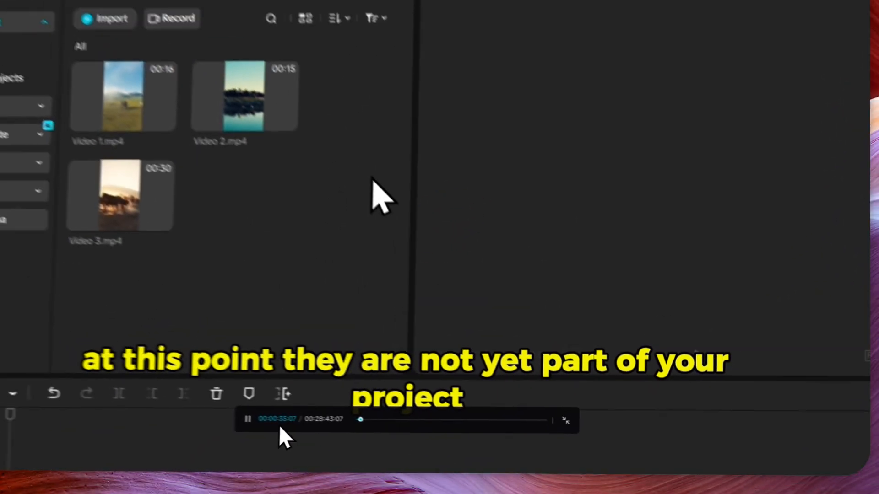